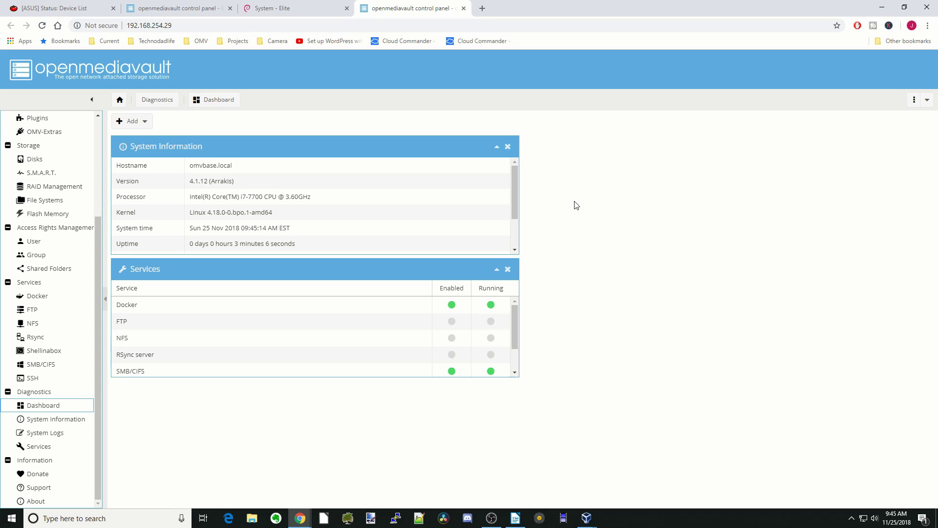
Step: Check the available package updates, then open the Shellinabox service settings in openmediavault
{"action": "scroll", "coordinate": [74, 212], "scroll_direction": "up", "scroll_amount": 3}
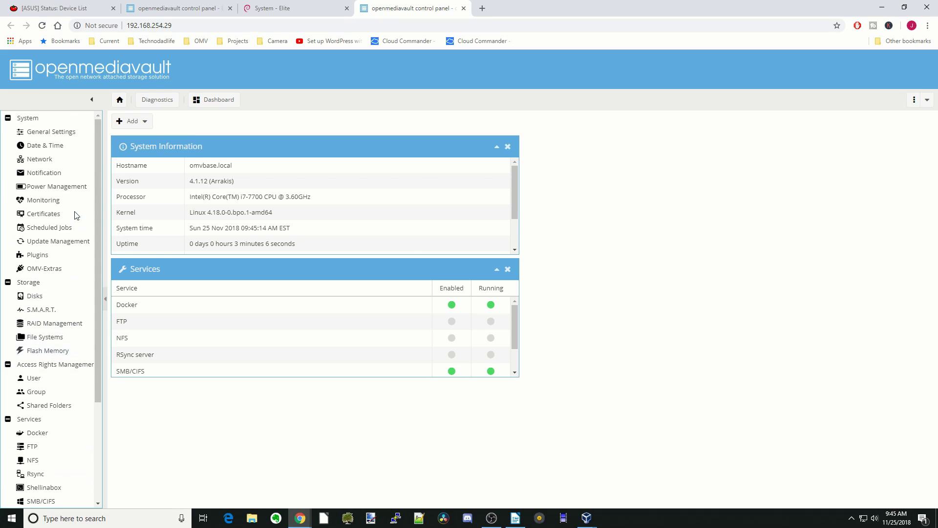
{"action": "left_click", "coordinate": [69, 240]}
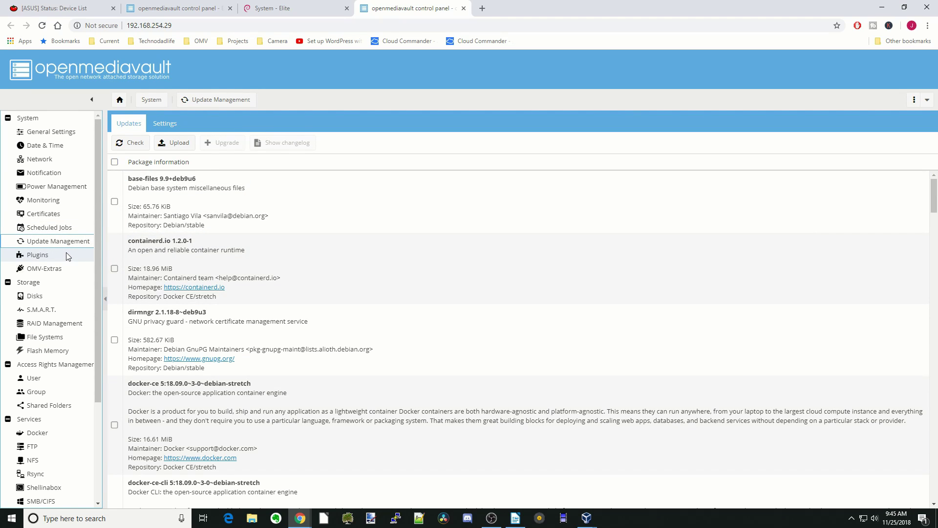
{"action": "scroll", "coordinate": [53, 276], "scroll_direction": "down", "scroll_amount": 1}
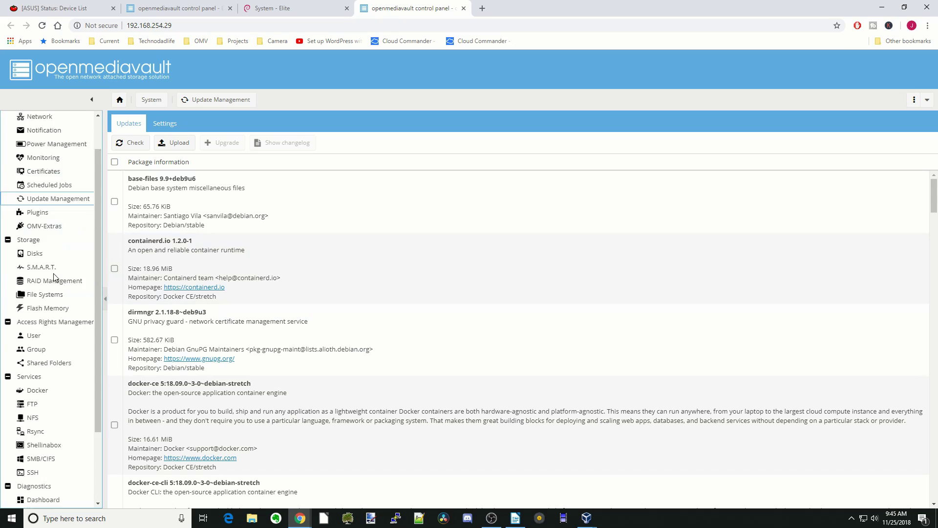
{"action": "scroll", "coordinate": [54, 274], "scroll_direction": "down", "scroll_amount": 2}
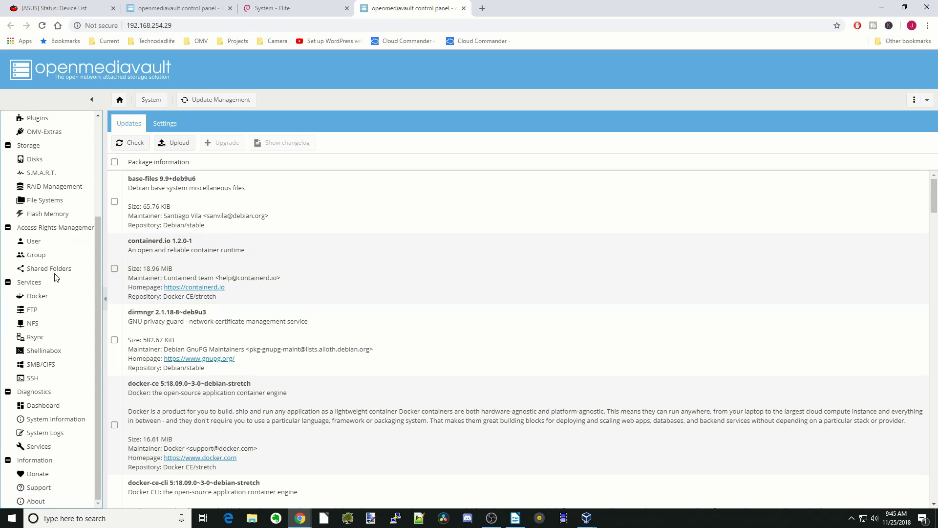
{"action": "left_click", "coordinate": [55, 351]}
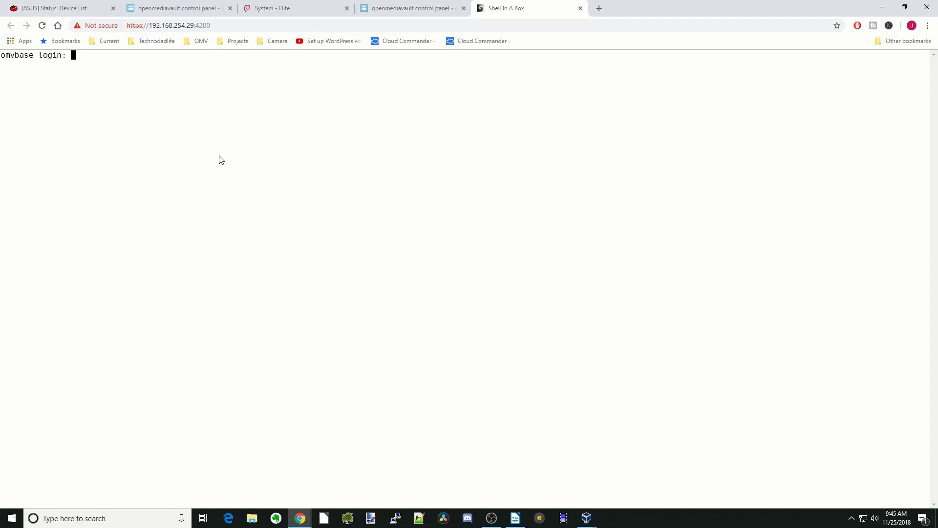
Step: Log in as root and install virtinst, qemu-kvm and qemu-utils, confirming with Y
{"action": "type", "text": "root"}
{"action": "key", "text": "Return"}
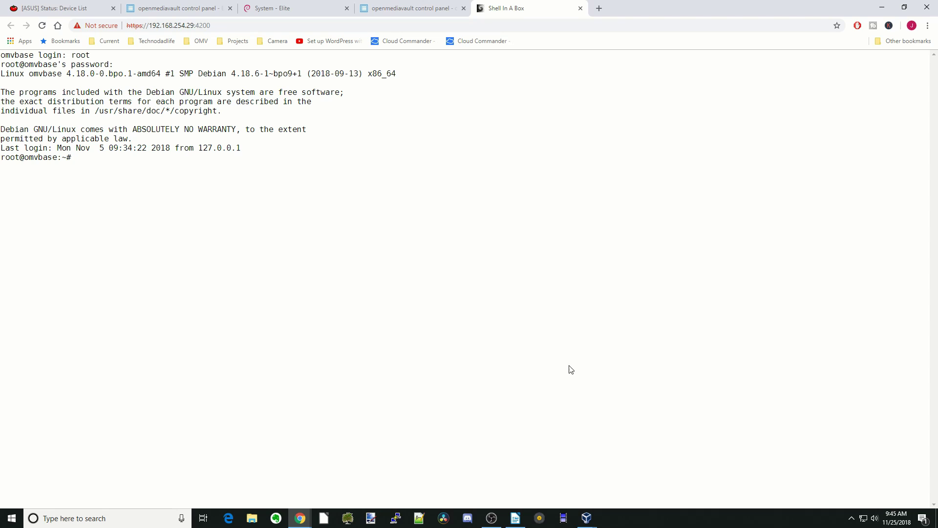
{"action": "type", "text": "apt-get install virtinst qemu-kvm qemu-utils"}
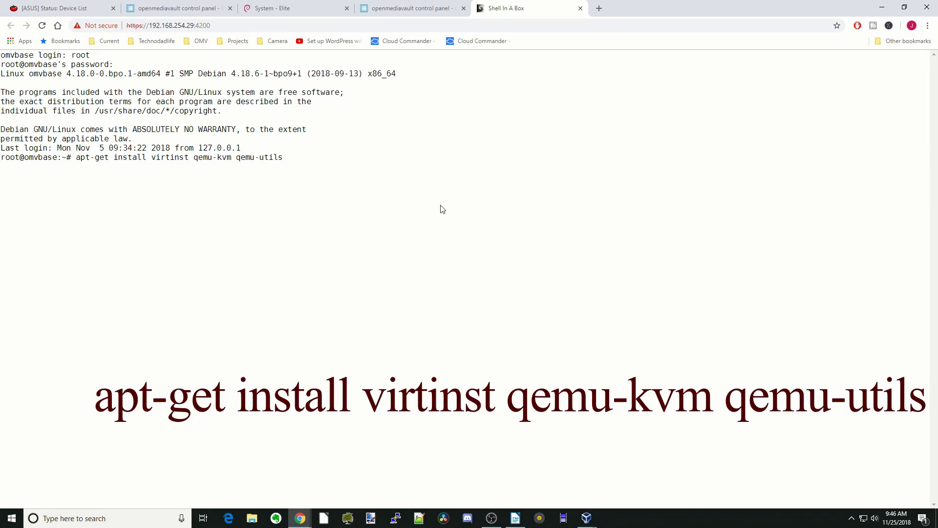
{"action": "key", "text": "Return"}
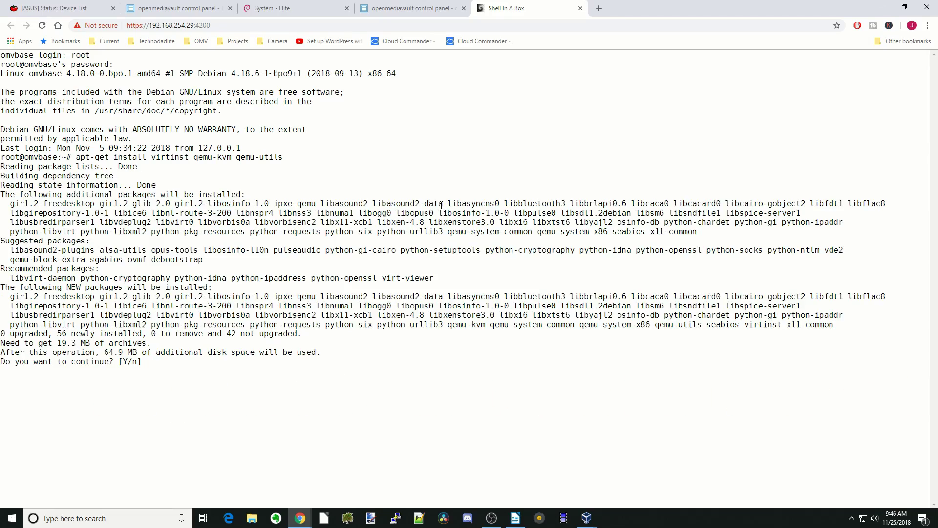
{"action": "key", "text": "Return"}
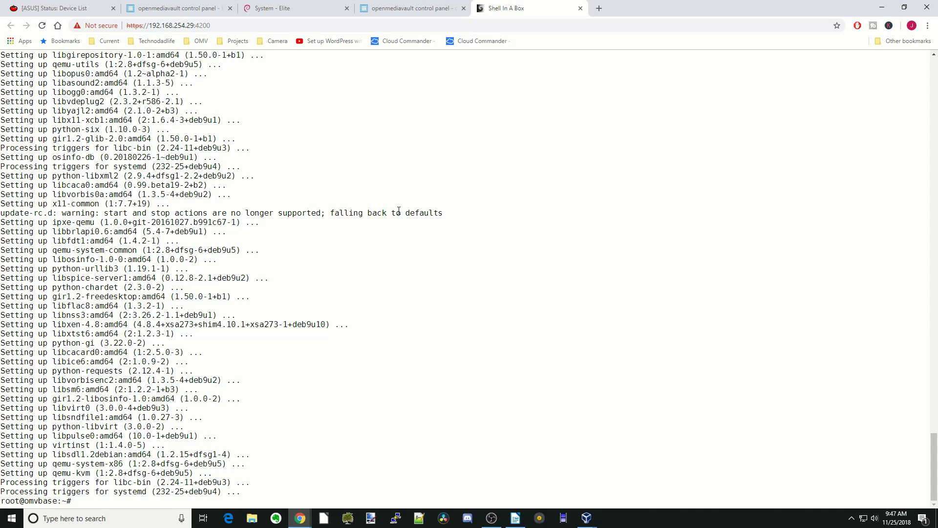
Step: Clear the terminal and enlarge its text with Ctrl+Plus
{"action": "type", "text": "clear"}
{"action": "key", "text": "Return"}
{"action": "key", "text": "ctrl+plus"}
{"action": "key", "text": "ctrl+plus"}
{"action": "key", "text": "ctrl+plus"}
{"action": "key", "text": "ctrl+plus"}
{"action": "key", "text": "ctrl+plus"}
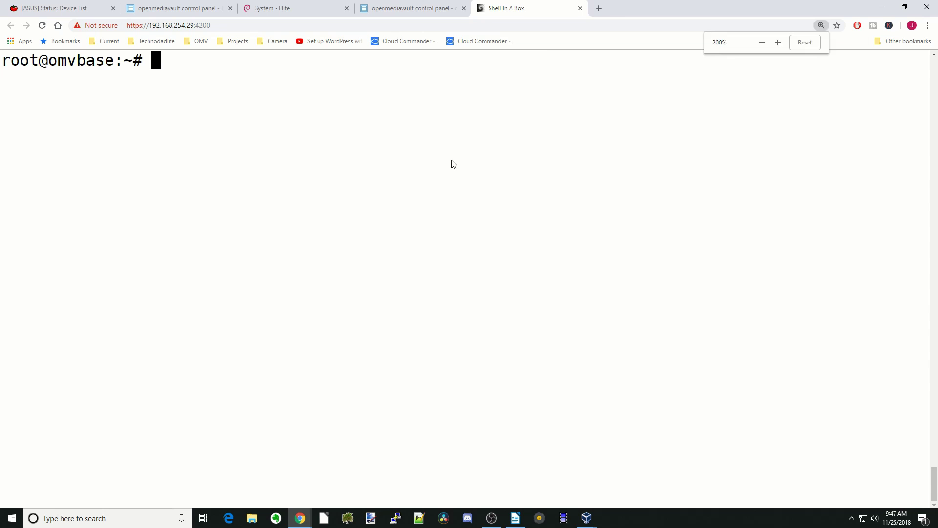
Step: Install cockpit, cockpit-docker, cockpit-machines, cockpit-packagekit and cockpit-storaged, then clear the screen
{"action": "type", "text": "apt-get -y install cockpit cockpit-docker cockpit-machines cockpit-packagekit cockpit-storaged"}
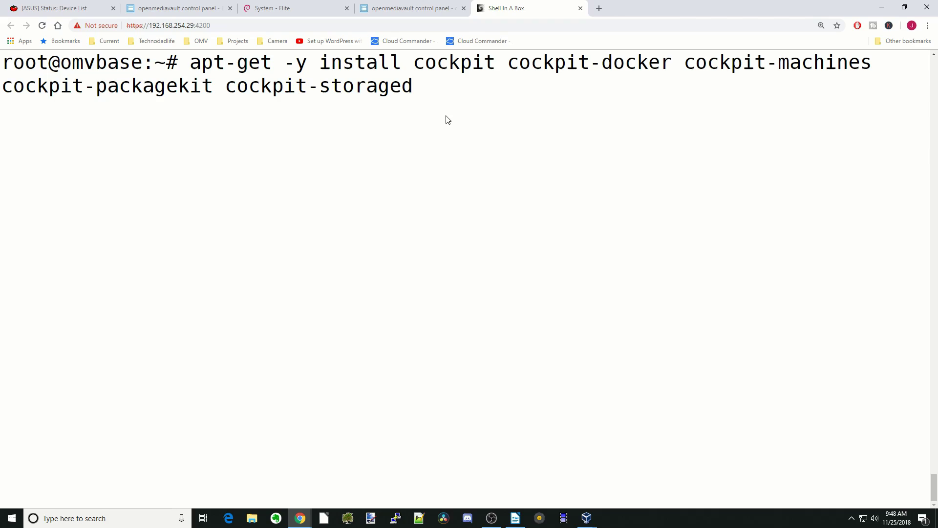
{"action": "key", "text": "Return"}
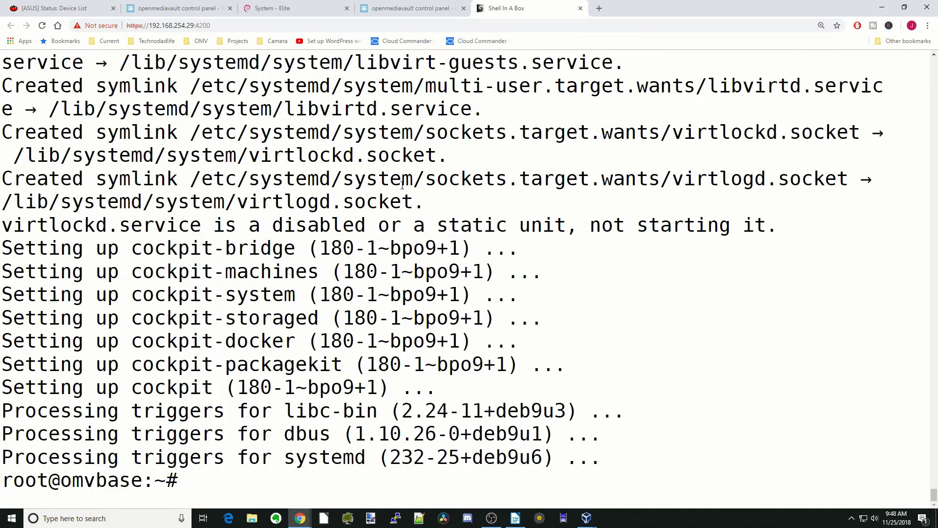
{"action": "type", "text": "clear"}
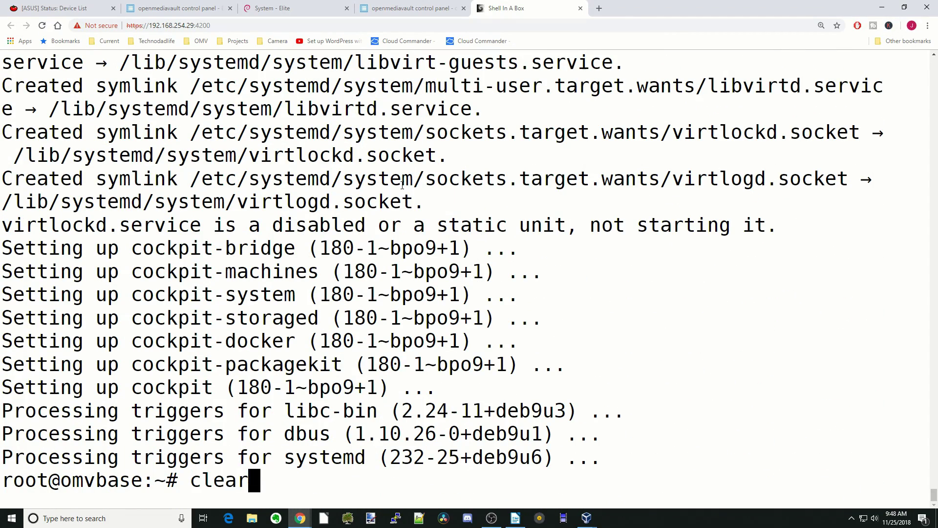
{"action": "key", "text": "Return"}
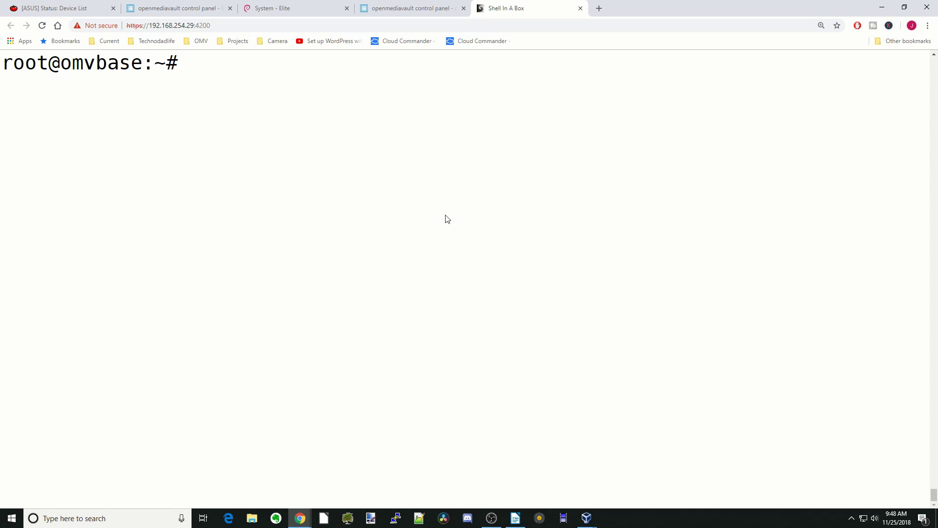
Step: Start the cockpit service with systemctl start cockpit and exit the root shell
{"action": "type", "text": "systemctl start cockpit"}
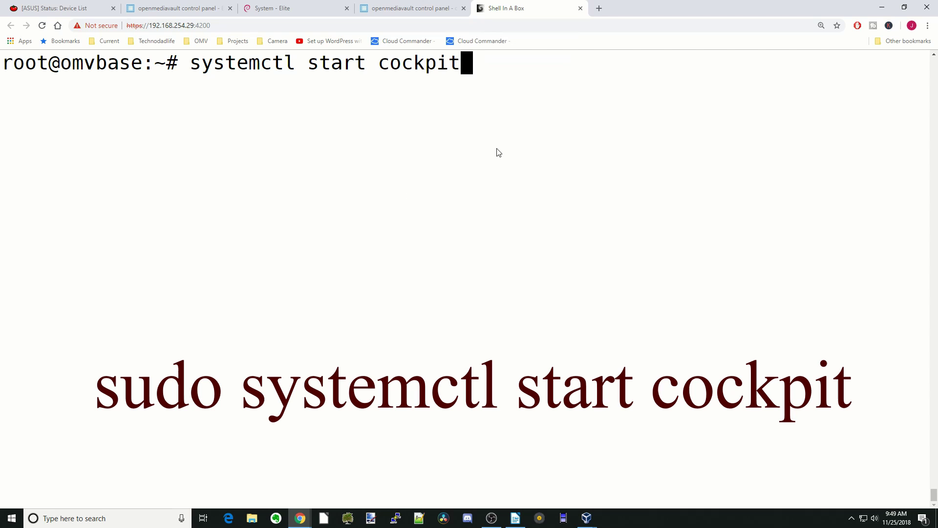
{"action": "key", "text": "Return"}
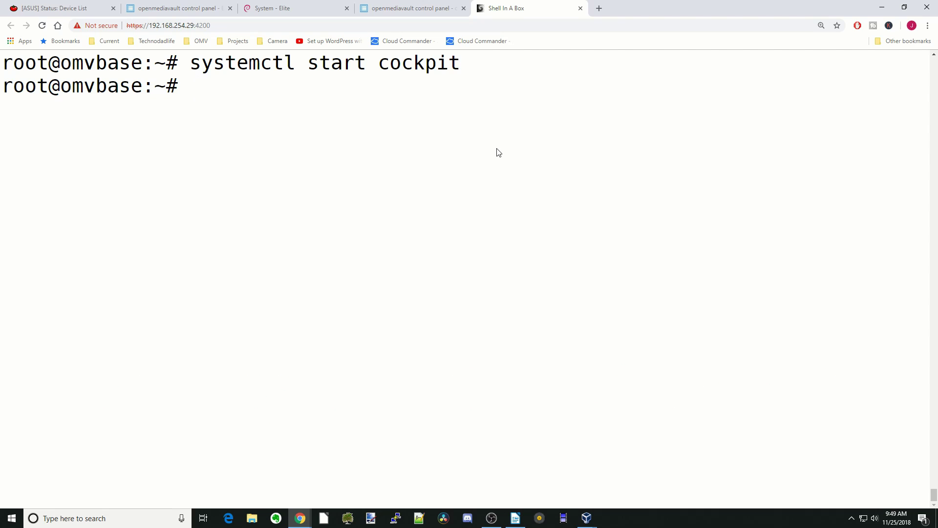
{"action": "type", "text": "exit"}
{"action": "key", "text": "Return"}
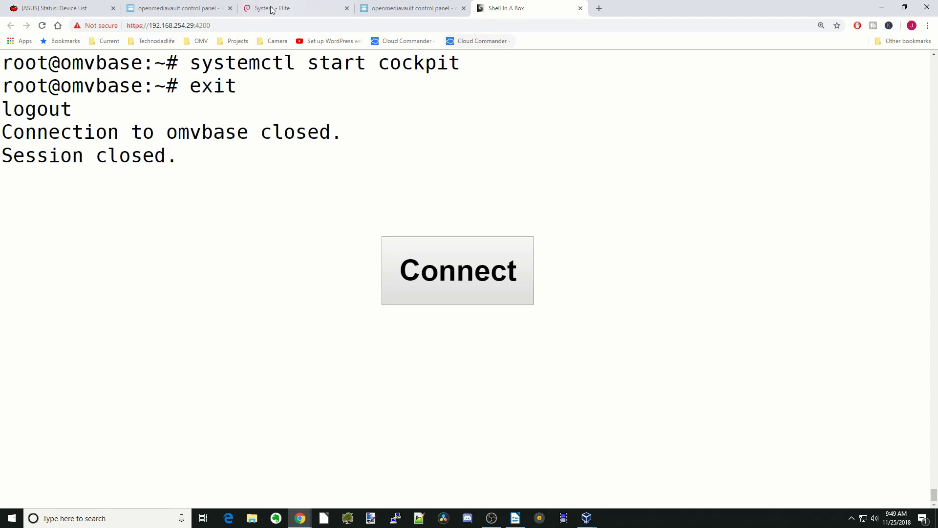
Step: Change the address port from 4200 to 9090 and proceed past the certificate warning
{"action": "left_click", "coordinate": [244, 25]}
{"action": "left_click", "coordinate": [244, 26]}
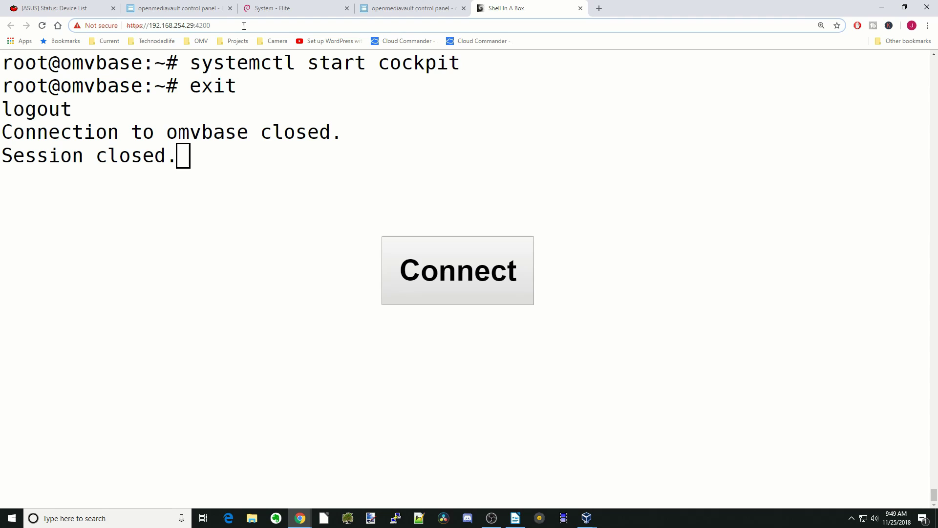
{"action": "key", "text": "BackSpace"}
{"action": "key", "text": "BackSpace"}
{"action": "key", "text": "BackSpace"}
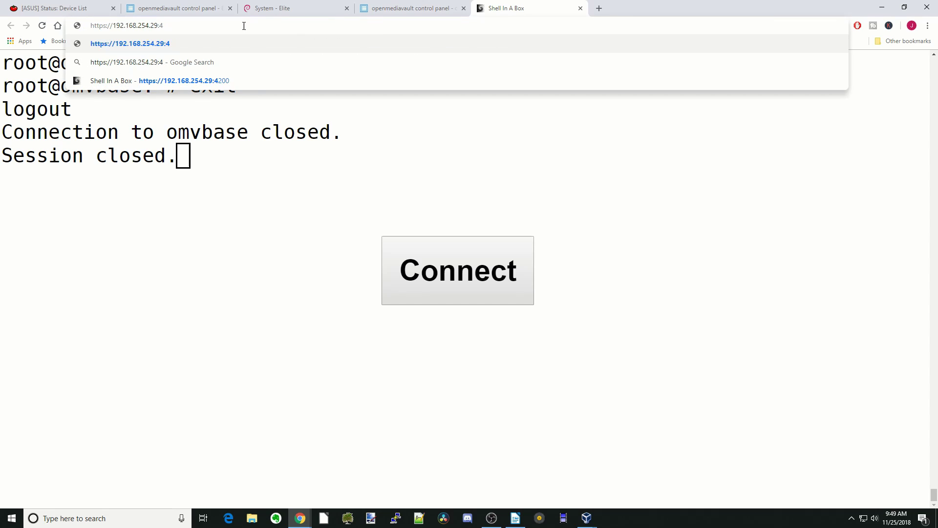
{"action": "key", "text": "BackSpace"}
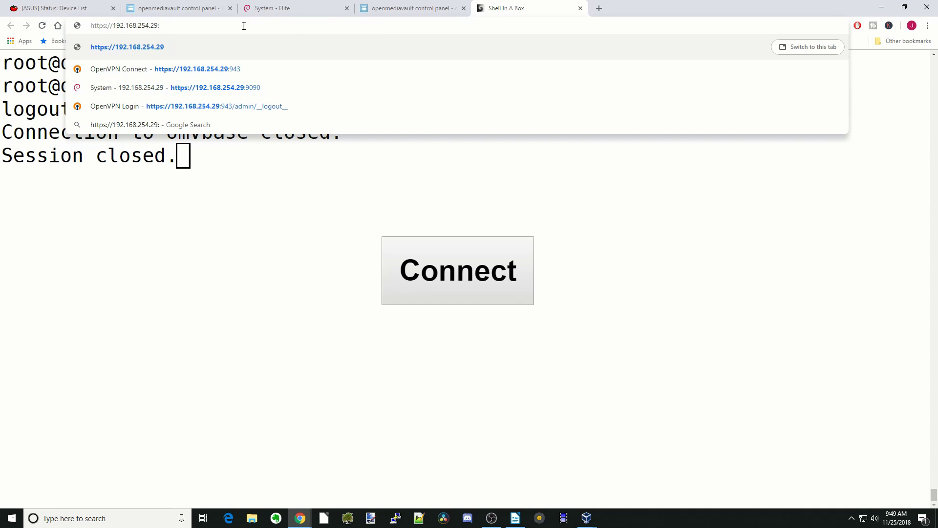
{"action": "type", "text": "9090"}
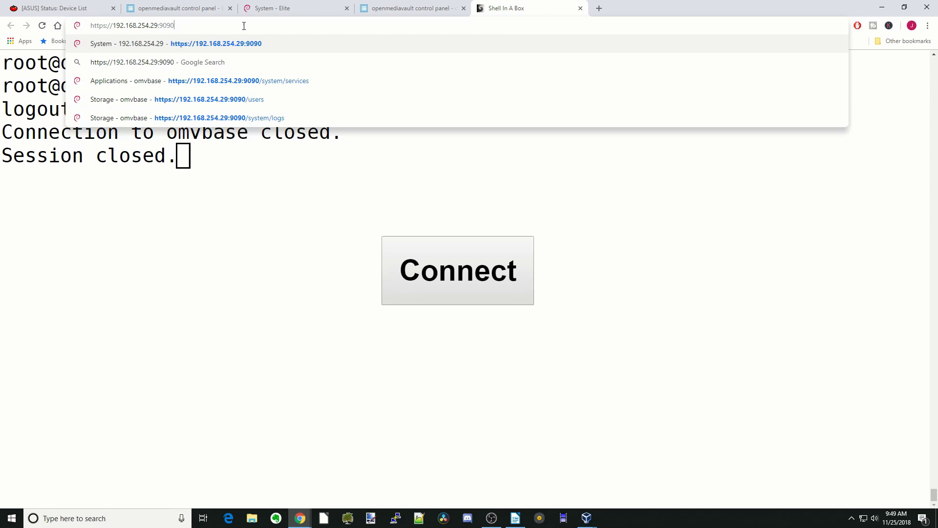
{"action": "key", "text": "Return"}
{"action": "left_click", "coordinate": [348, 315]}
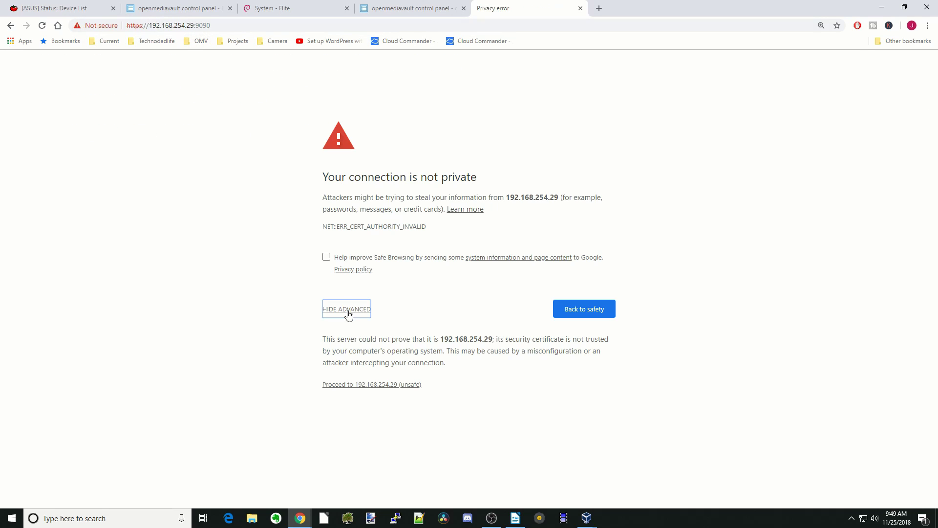
{"action": "left_click", "coordinate": [384, 385]}
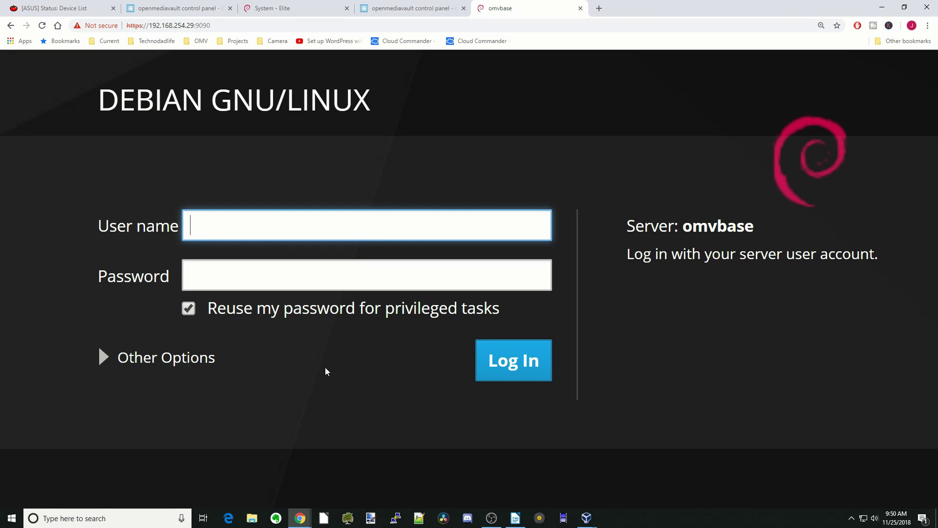
Step: Log into Cockpit as root with the account password
{"action": "type", "text": "root"}
{"action": "key", "text": "Tab"}
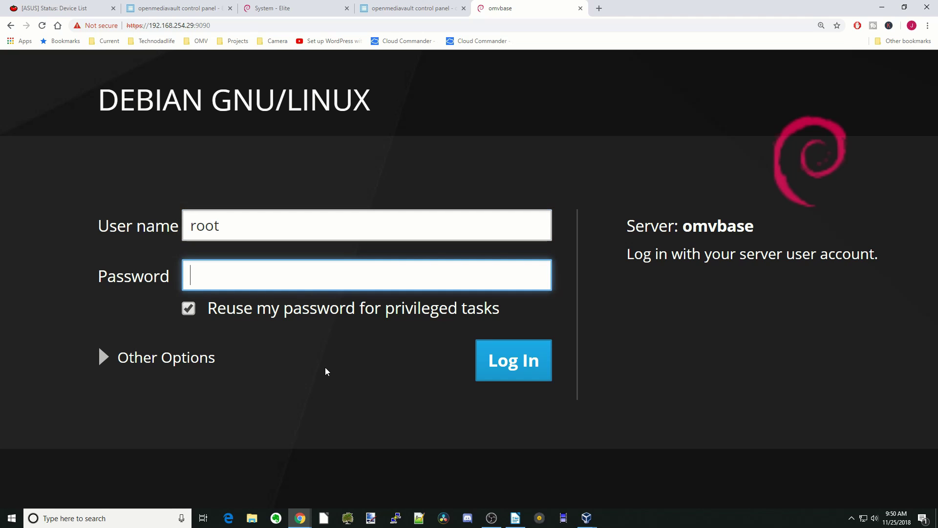
{"action": "type", "text": "•••••••••"}
{"action": "left_click", "coordinate": [508, 369]}
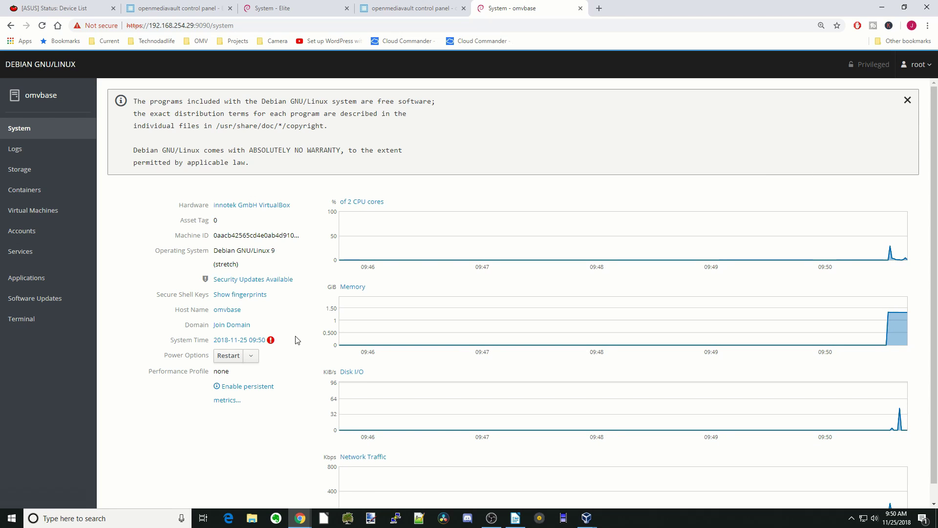
Step: View the hardware information, return to System, then open the Logs page
{"action": "left_click", "coordinate": [277, 206]}
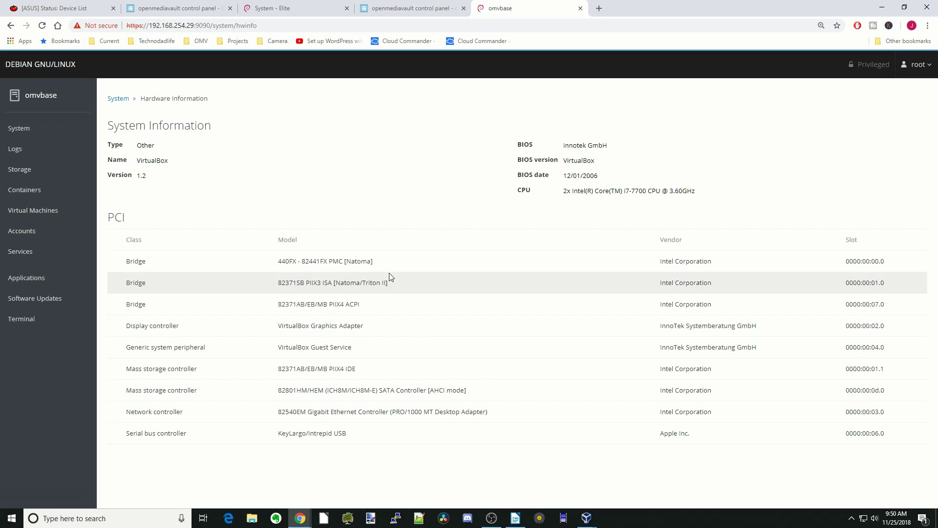
{"action": "left_click", "coordinate": [42, 131]}
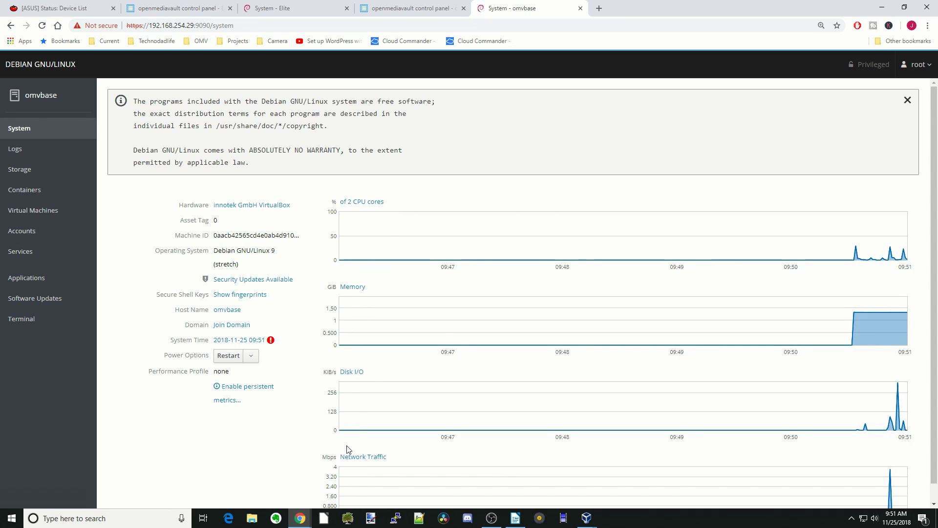
{"action": "scroll", "coordinate": [413, 446], "scroll_direction": "down", "scroll_amount": 1}
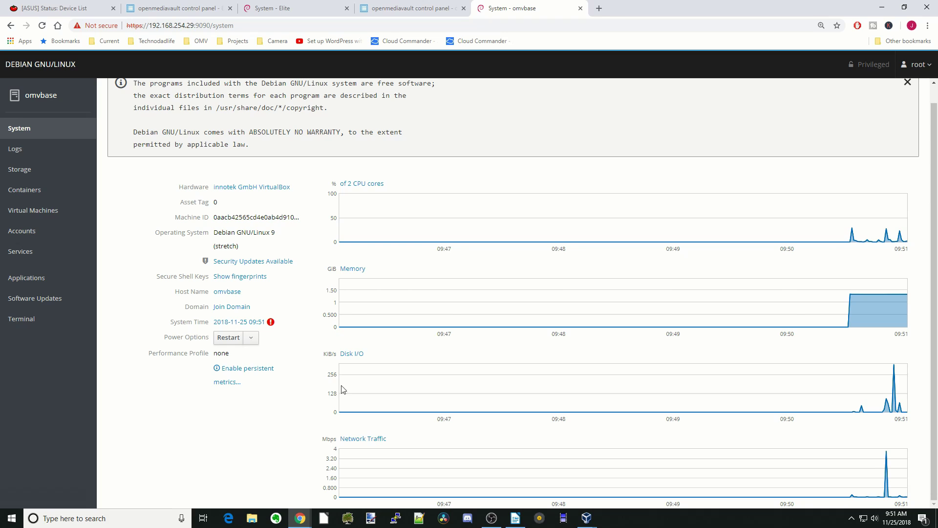
{"action": "left_click", "coordinate": [31, 152]}
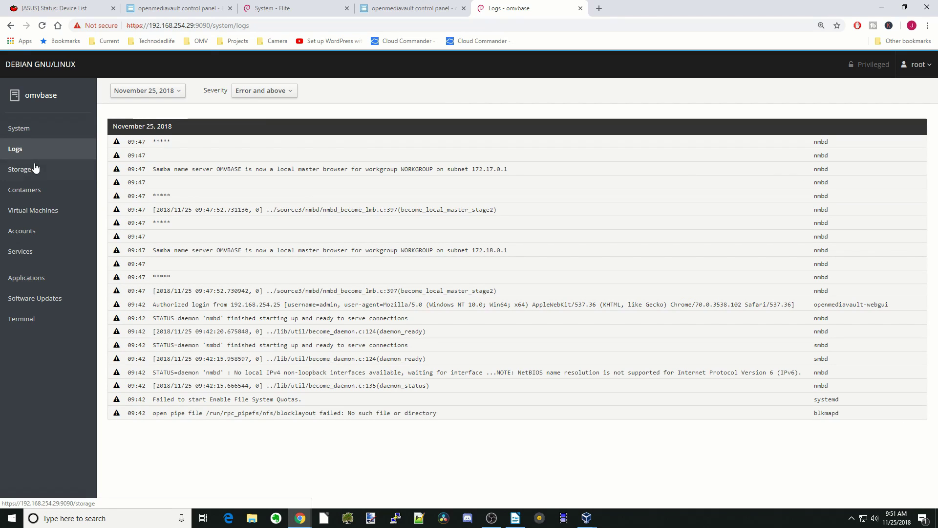
Step: Open the Storage page and cancel the new RAID device dialog
{"action": "left_click", "coordinate": [35, 173]}
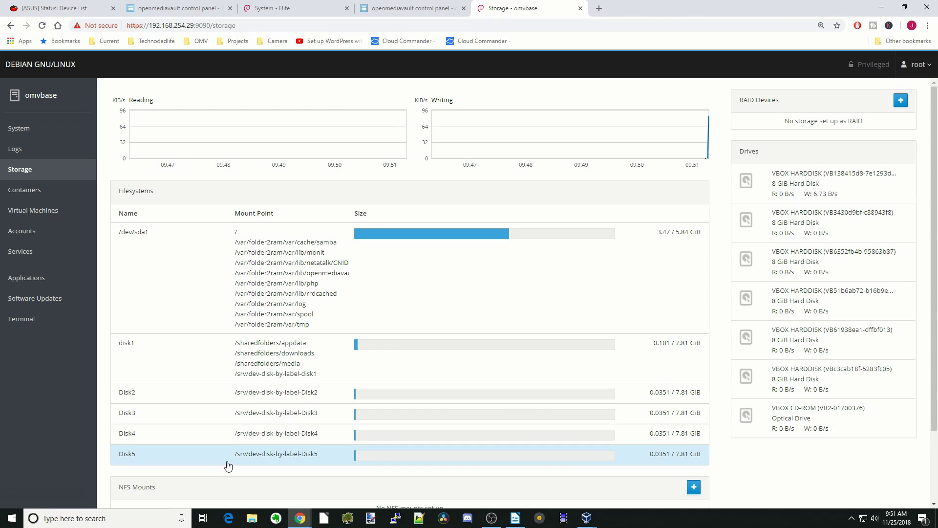
{"action": "scroll", "coordinate": [430, 440], "scroll_direction": "down", "scroll_amount": 2}
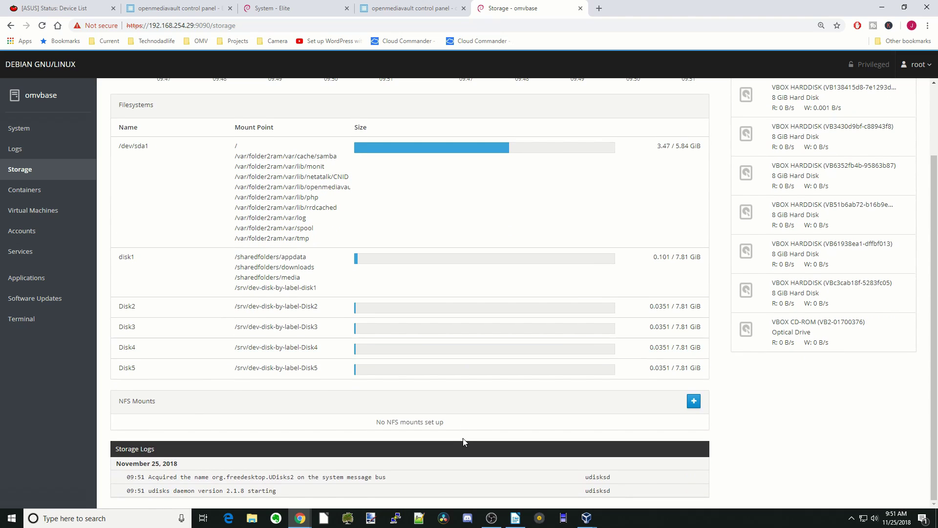
{"action": "scroll", "coordinate": [908, 108], "scroll_direction": "up", "scroll_amount": 2}
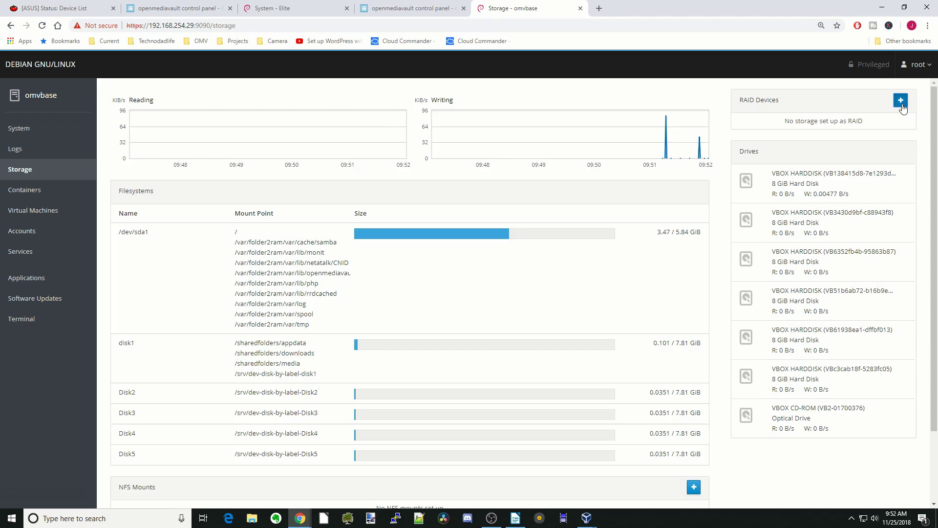
{"action": "left_click", "coordinate": [901, 101]}
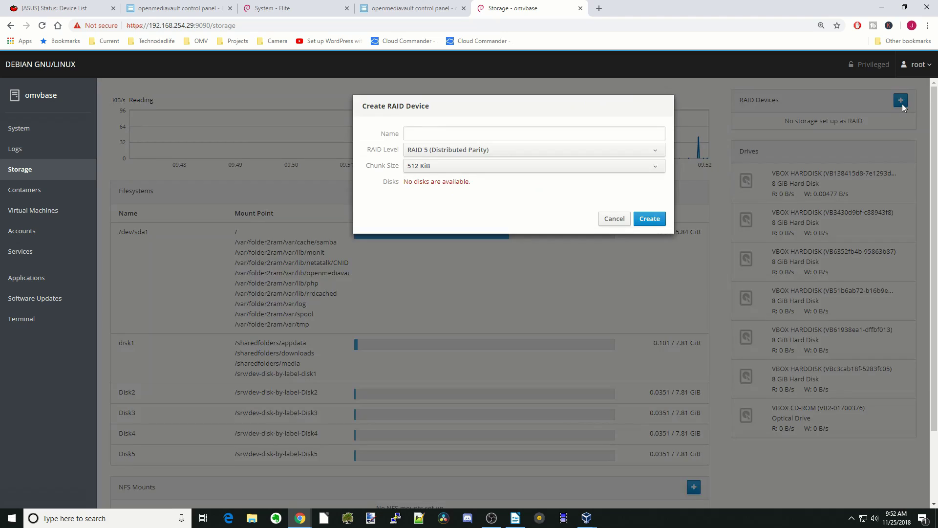
{"action": "left_click", "coordinate": [615, 219]}
Step: Open the new NFS mount dialog and cancel it without adding a mount
{"action": "scroll", "coordinate": [616, 223], "scroll_direction": "down", "scroll_amount": 2}
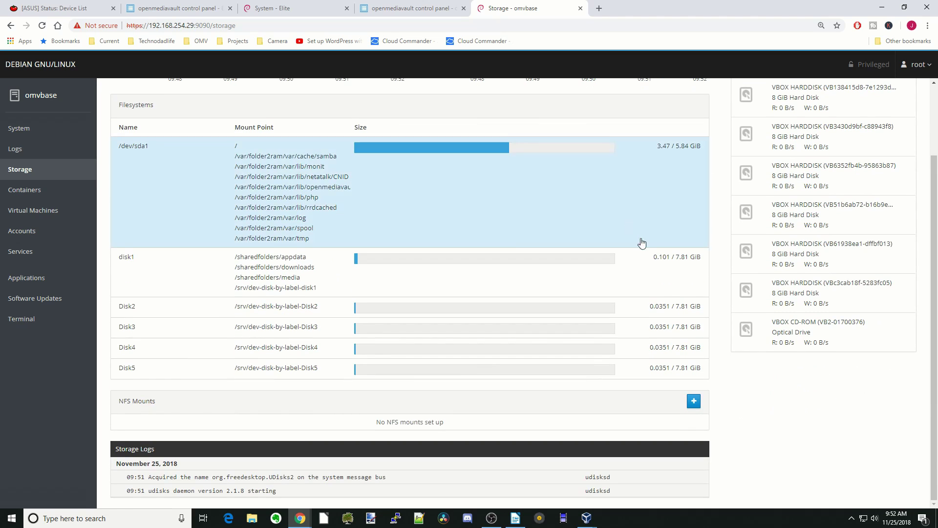
{"action": "left_click", "coordinate": [694, 401]}
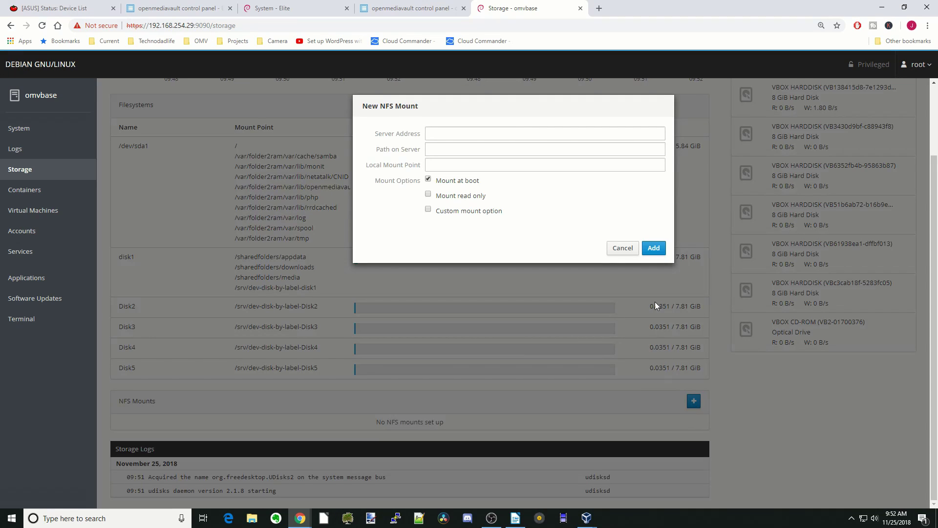
{"action": "left_click", "coordinate": [628, 251]}
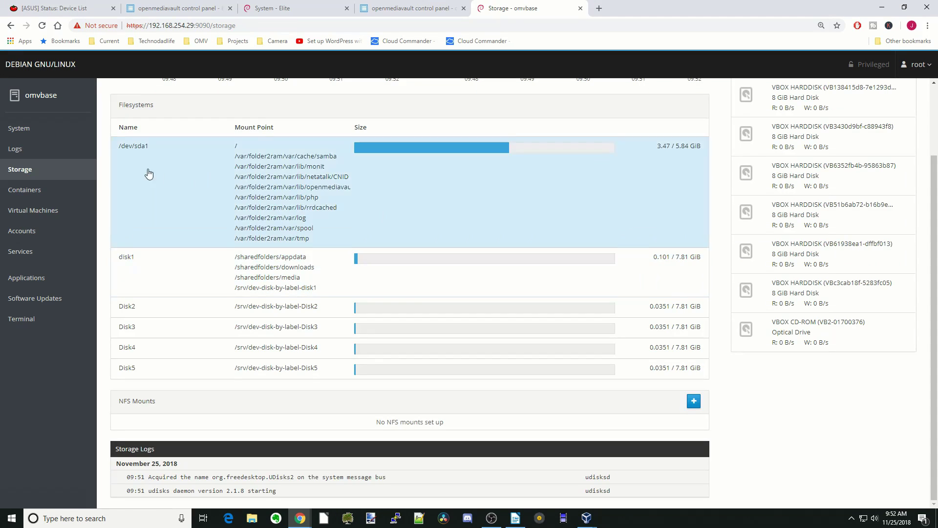
Step: On Containers, search 'plex' and download the linuxserver/plex image with the latest tag
{"action": "left_click", "coordinate": [36, 192]}
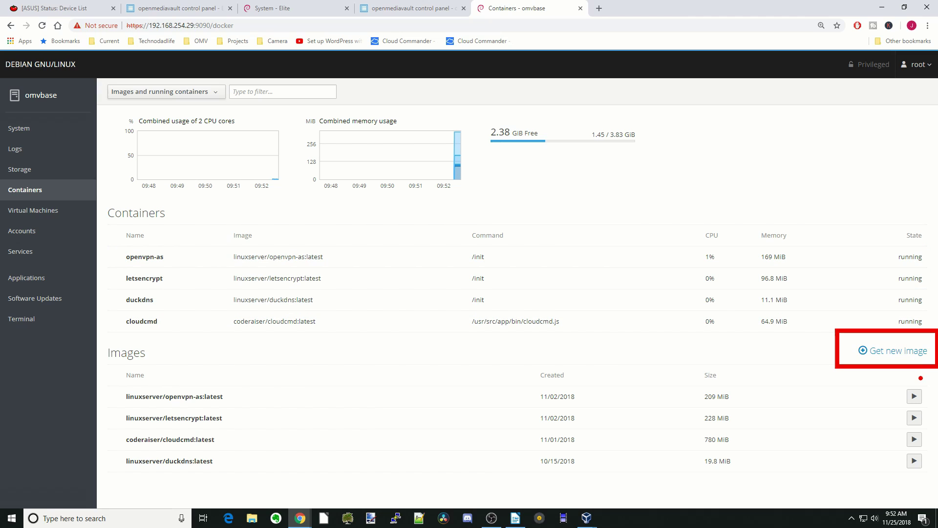
{"action": "left_click", "coordinate": [900, 353]}
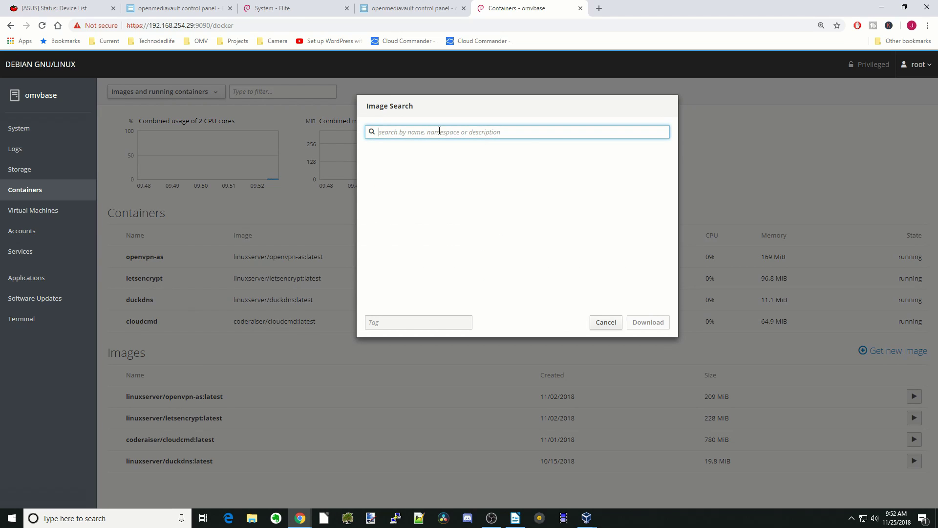
{"action": "type", "text": "plex"}
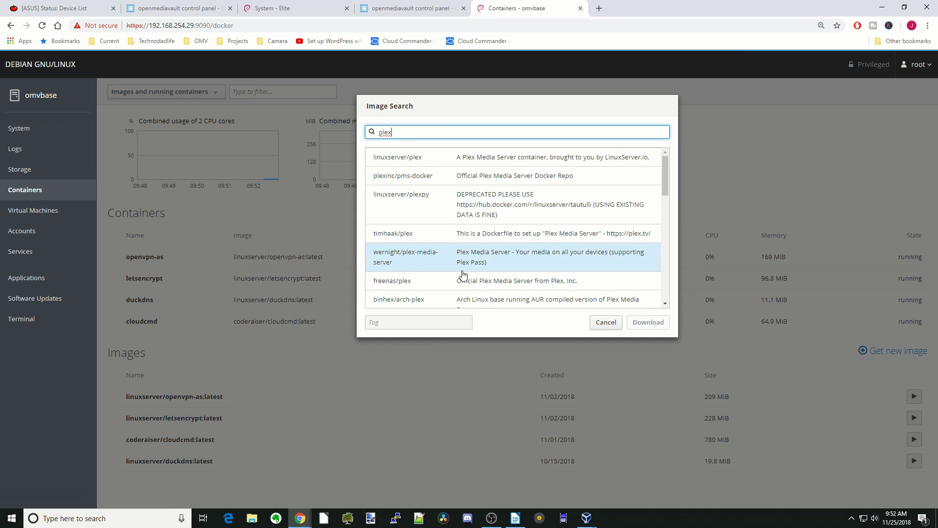
{"action": "double_click", "coordinate": [488, 161]}
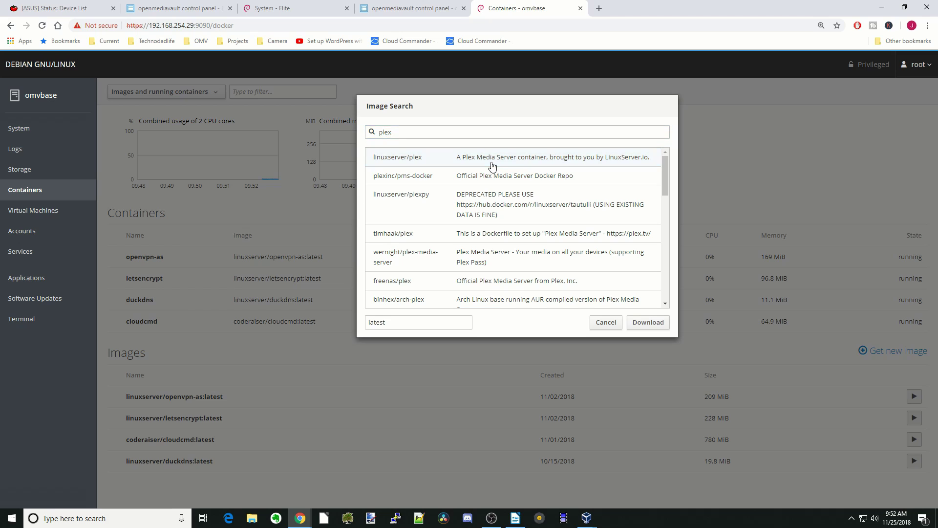
{"action": "left_click", "coordinate": [649, 323]}
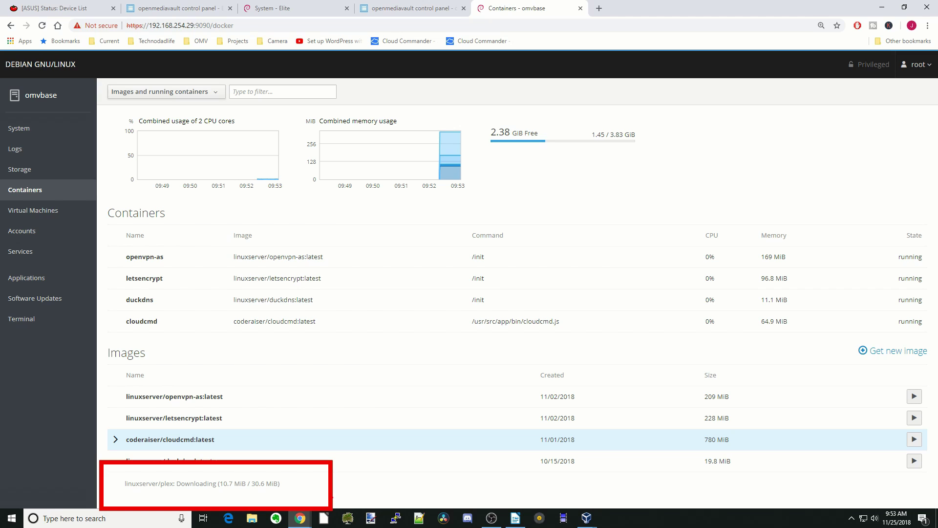
Step: Start a new virtual machine named 'ubuntu' from the Virtual Machines page
{"action": "left_click", "coordinate": [59, 211]}
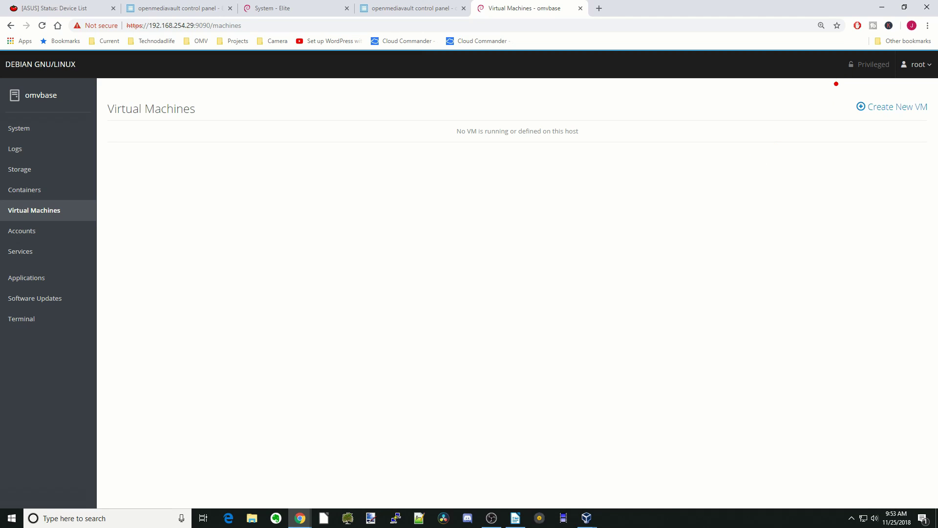
{"action": "left_click_drag", "start_coordinate": [836, 83], "coordinate": [936, 122]}
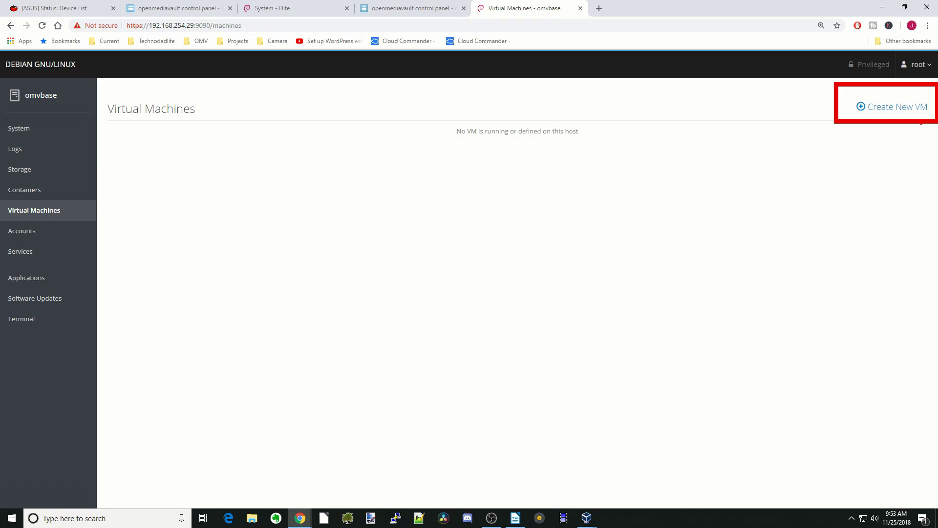
{"action": "left_click", "coordinate": [896, 106]}
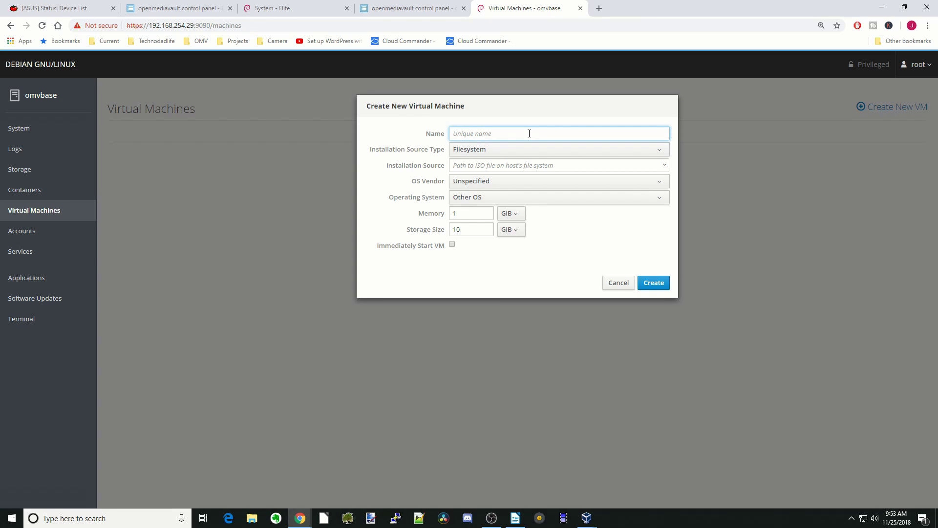
{"action": "type", "text": "ubuntu"}
Step: Set the VM installation source to /sharedfolders/media/
{"action": "left_click", "coordinate": [663, 168]}
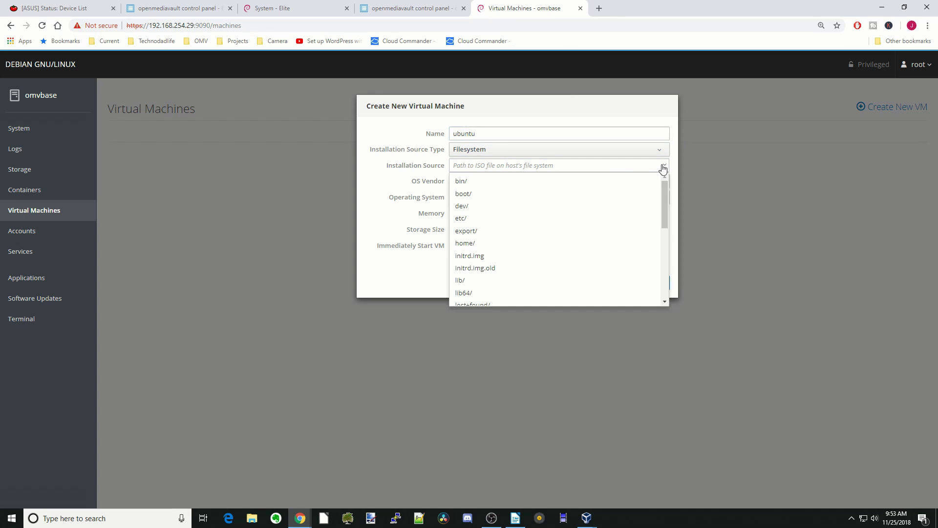
{"action": "scroll", "coordinate": [571, 264], "scroll_direction": "down", "scroll_amount": 3}
{"action": "left_click", "coordinate": [563, 264]}
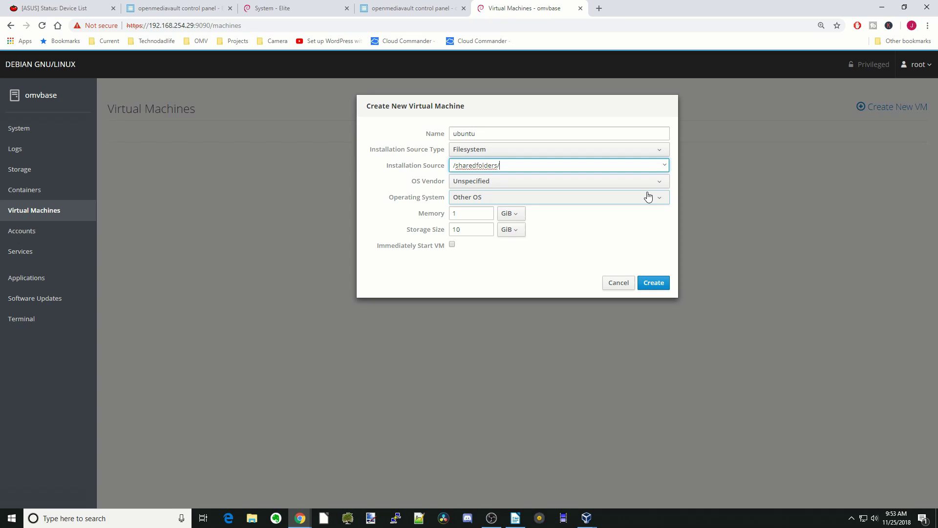
{"action": "left_click", "coordinate": [666, 167]}
{"action": "left_click", "coordinate": [573, 208]}
{"action": "left_click", "coordinate": [664, 169]}
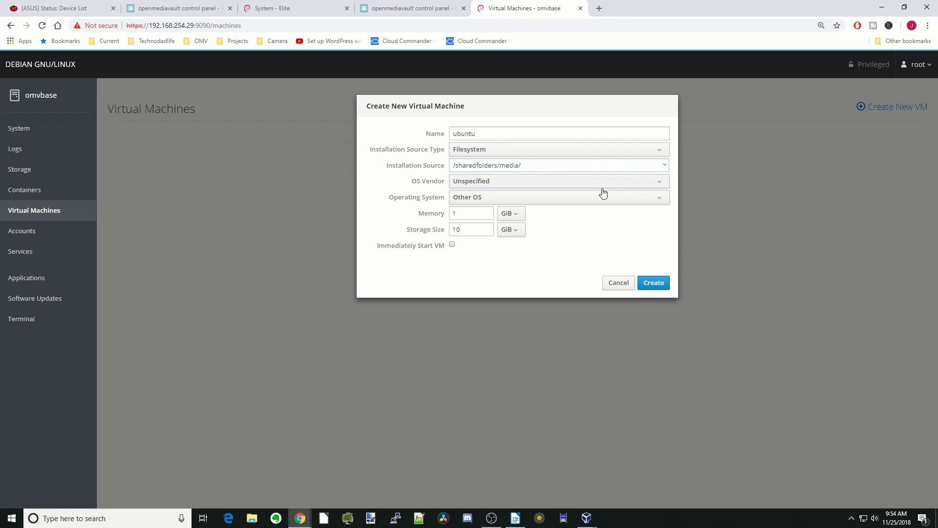
Step: Choose vendor Canonical Ltd with Ubuntu 17.10, close the form, and go to Accounts
{"action": "left_click", "coordinate": [659, 185]}
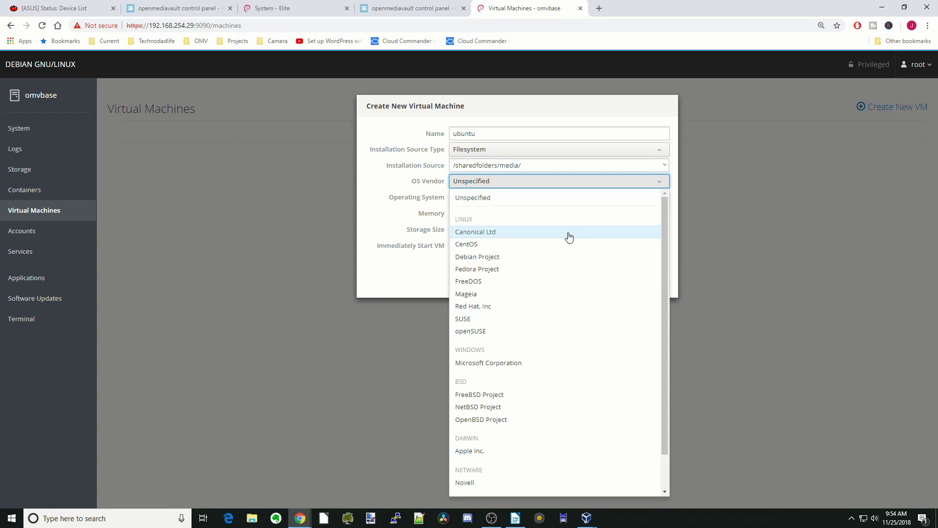
{"action": "left_click", "coordinate": [569, 233]}
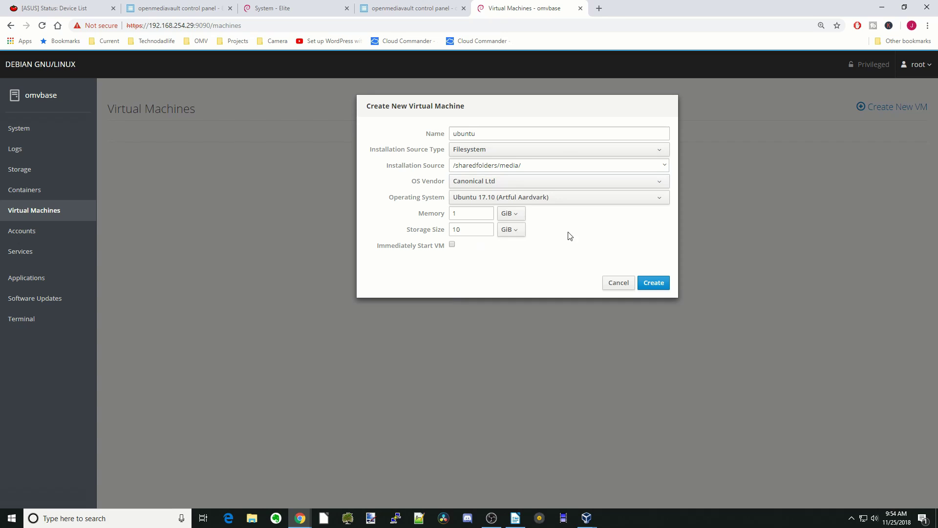
{"action": "left_click", "coordinate": [663, 198]}
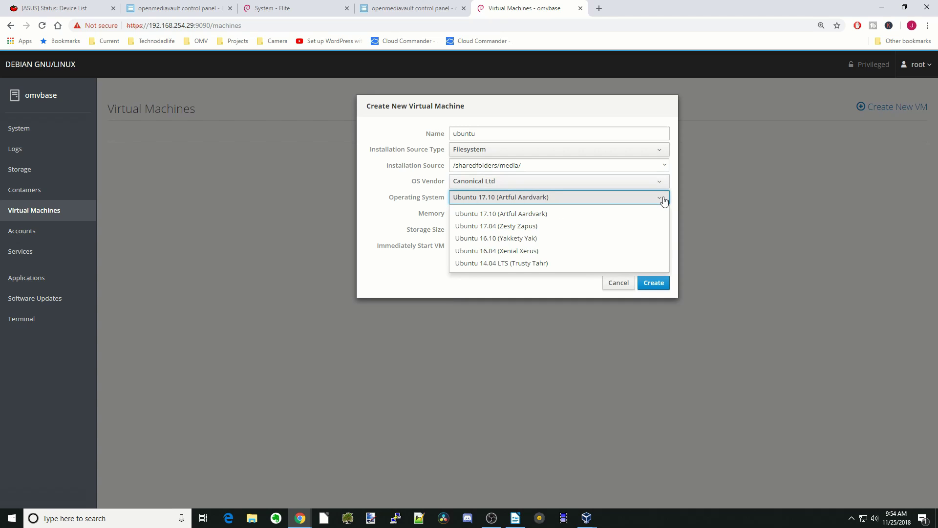
{"action": "left_click", "coordinate": [664, 199]}
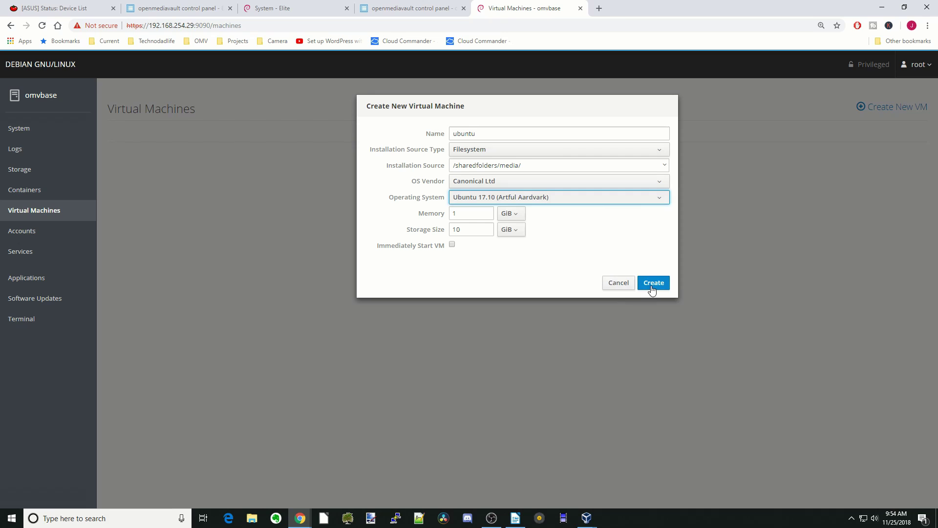
{"action": "left_click", "coordinate": [622, 289]}
{"action": "left_click", "coordinate": [22, 233]}
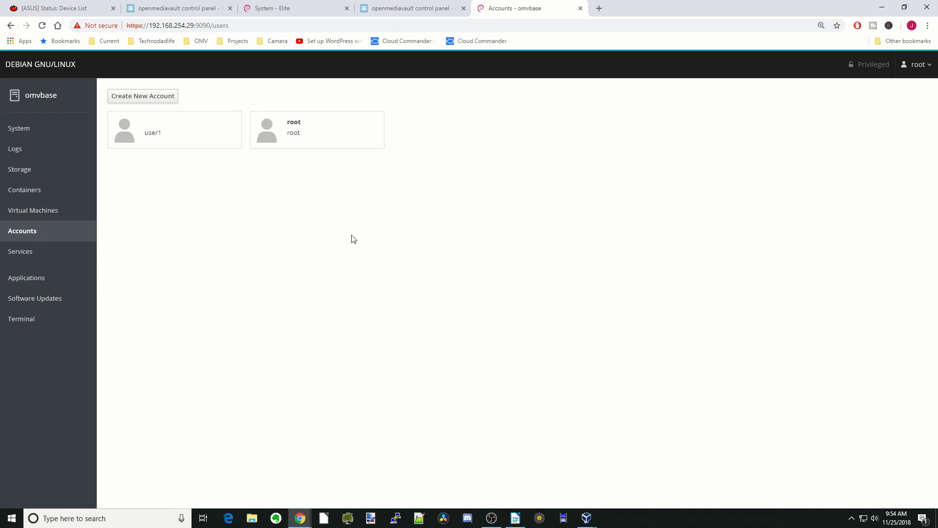
Step: Open user1's details and cancel the Add public key form
{"action": "left_click", "coordinate": [159, 139]}
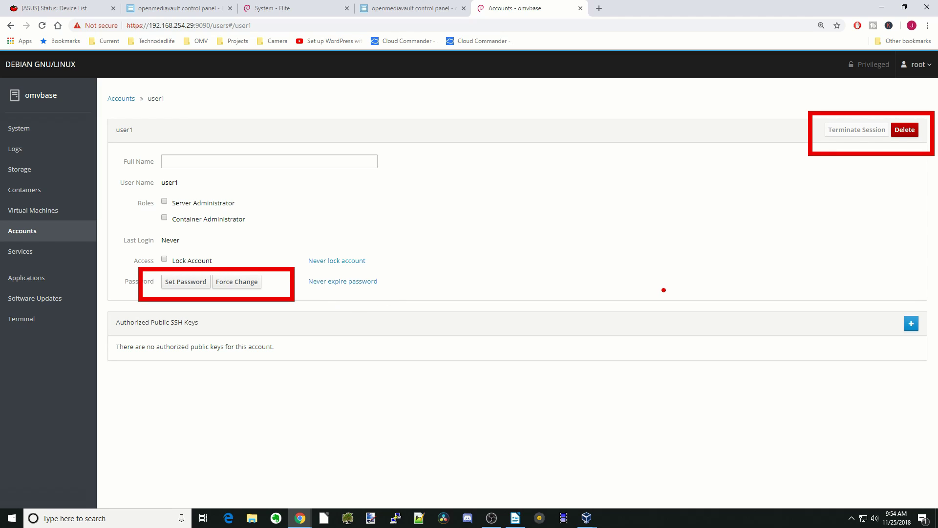
{"action": "left_click", "coordinate": [911, 324]}
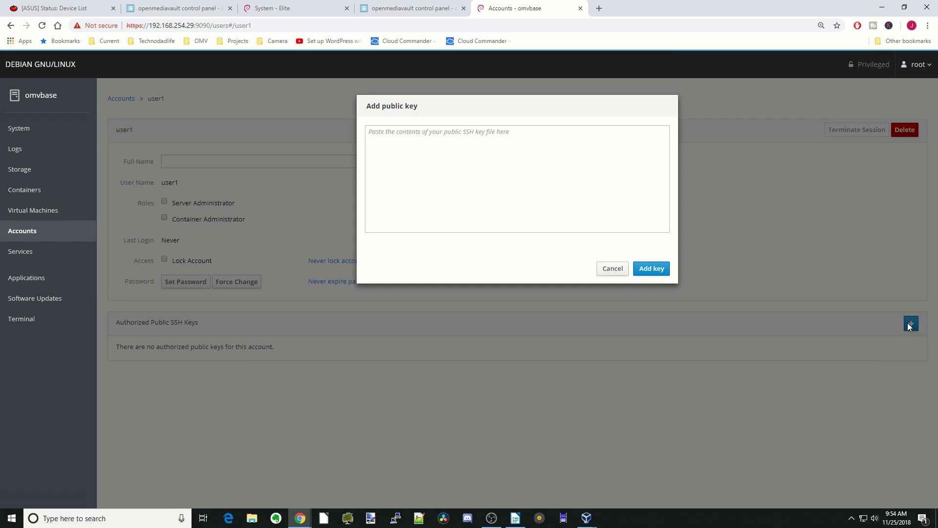
{"action": "left_click", "coordinate": [613, 270]}
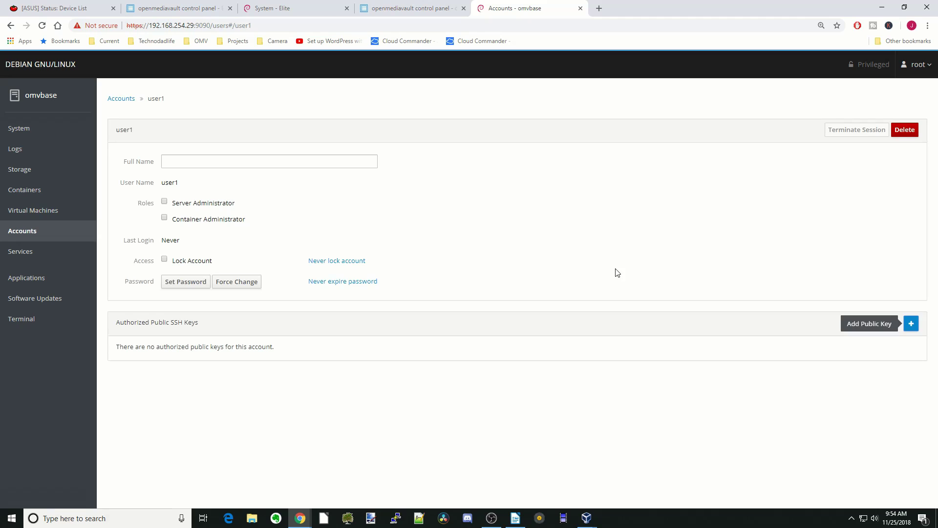
{"action": "left_click", "coordinate": [120, 99]}
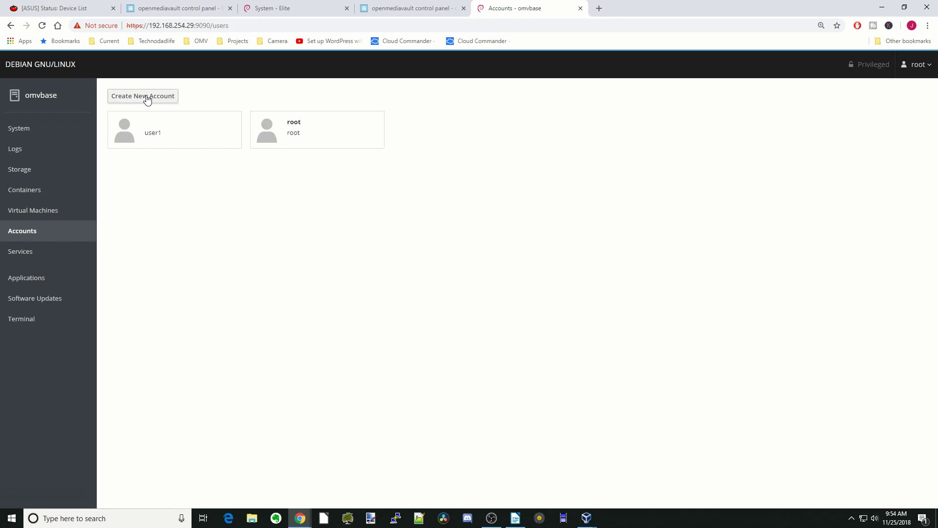
Step: Open the Create New Account form, cancel it, then go to Services
{"action": "left_click", "coordinate": [147, 99]}
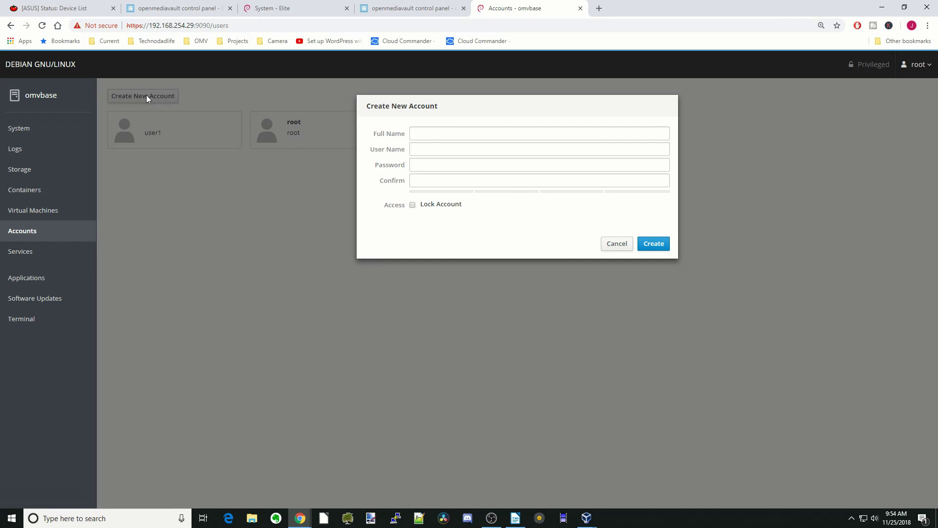
{"action": "left_click", "coordinate": [455, 134]}
{"action": "left_click", "coordinate": [619, 249]}
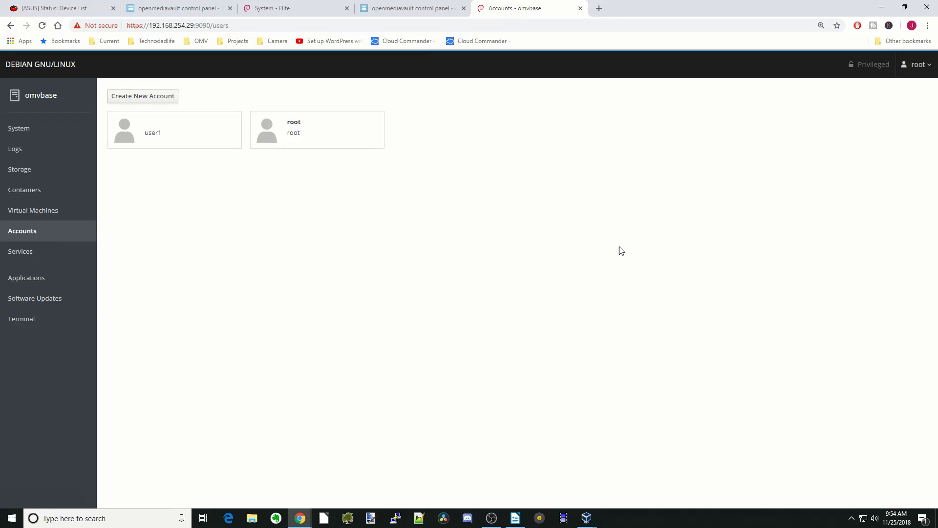
{"action": "left_click", "coordinate": [27, 251]}
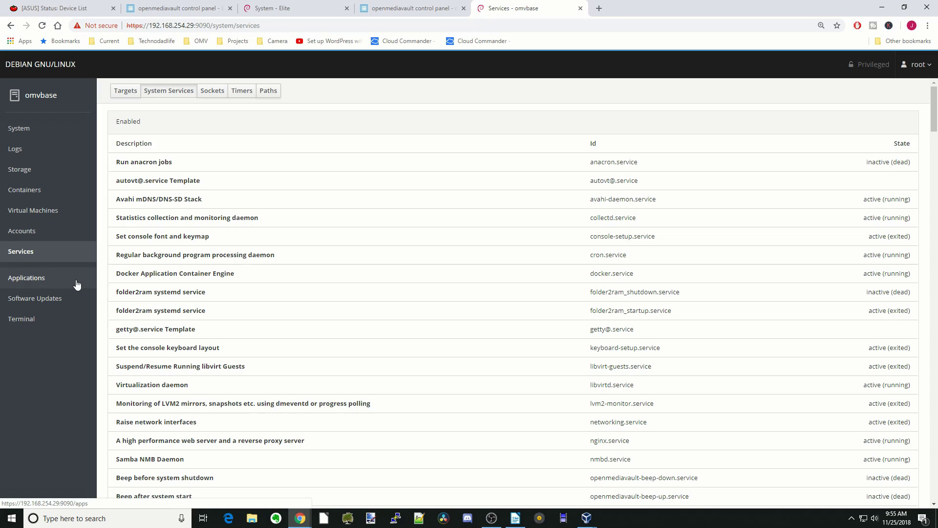
Step: Glance at Applications, then open Software Updates listing 40 available updates
{"action": "left_click", "coordinate": [51, 284]}
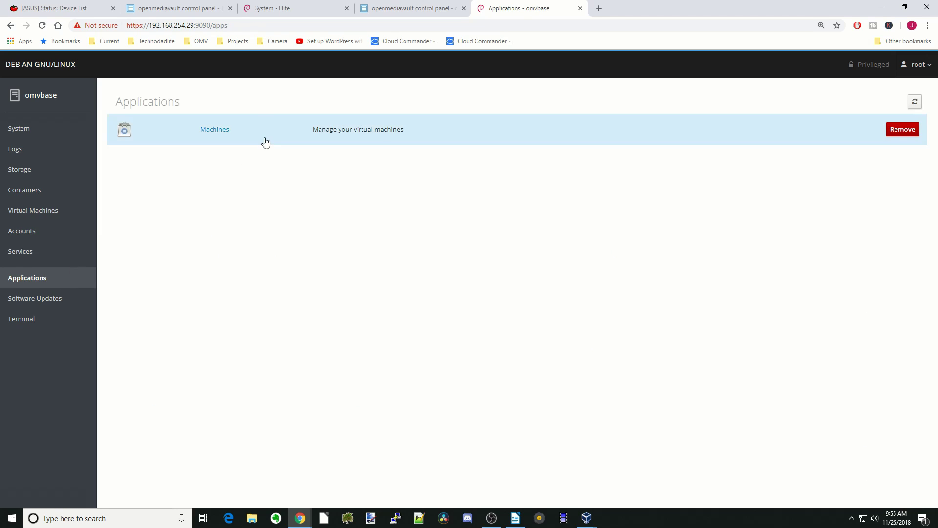
{"action": "left_click", "coordinate": [58, 301]}
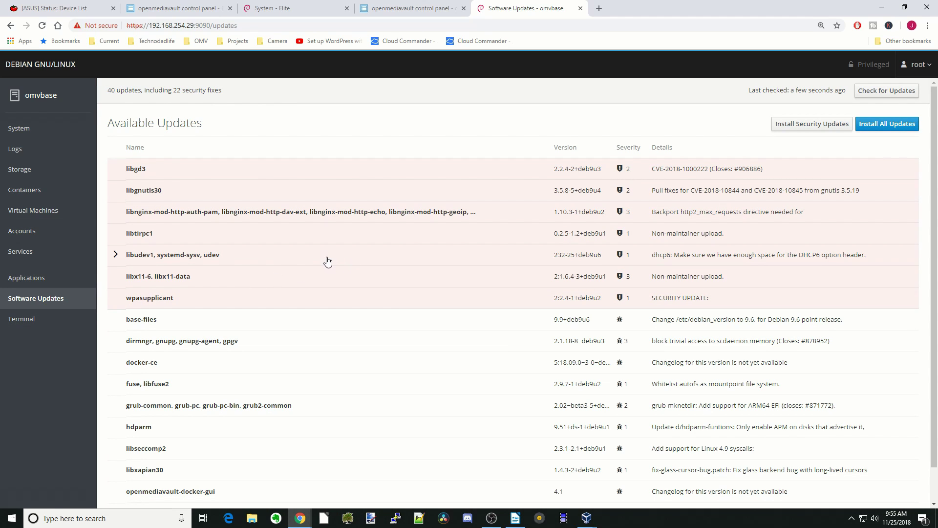
Step: After a brief look at the server Terminal, start installing all 40 pending software updates
{"action": "left_click", "coordinate": [30, 326]}
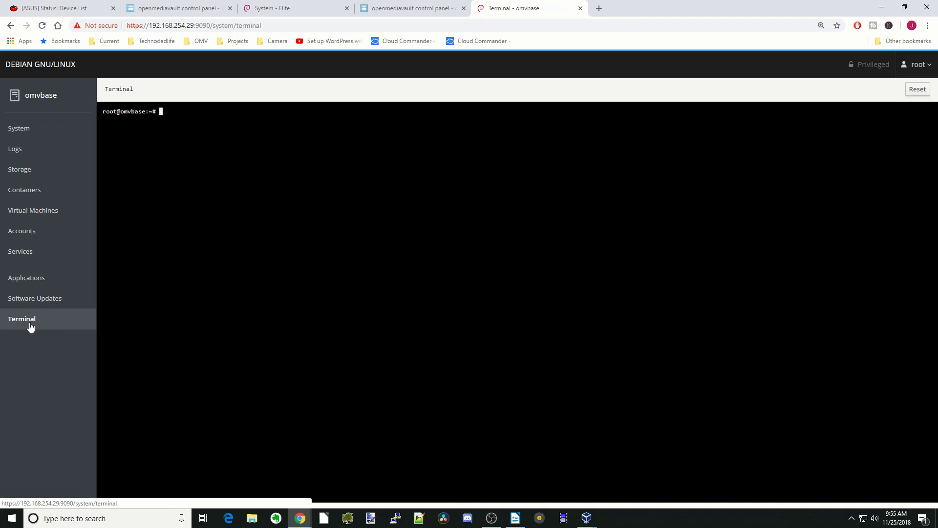
{"action": "left_click", "coordinate": [59, 302]}
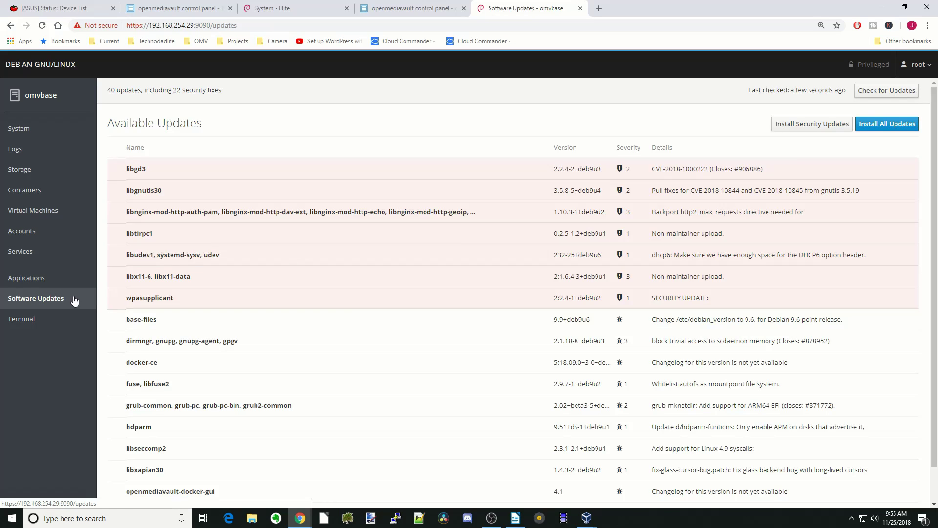
{"action": "left_click", "coordinate": [888, 124]}
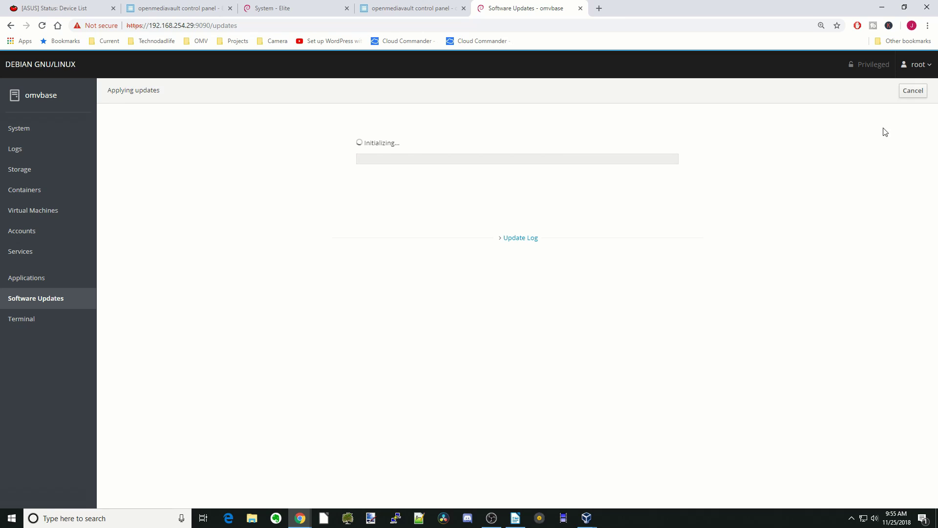